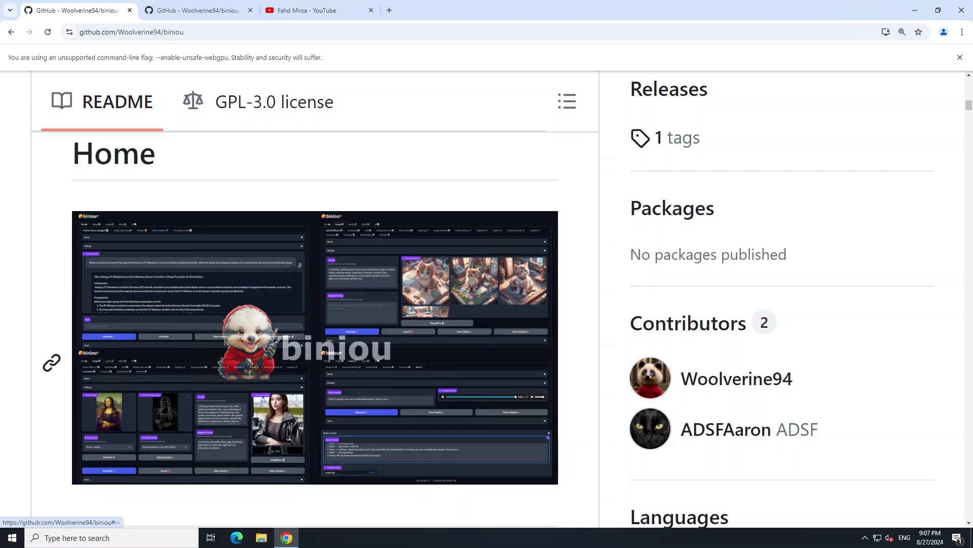
Move between the YouTube and GitHub tabs, ending on the README's Windows 10 / Windows 11 prerequisites section.
left_click(308, 11)
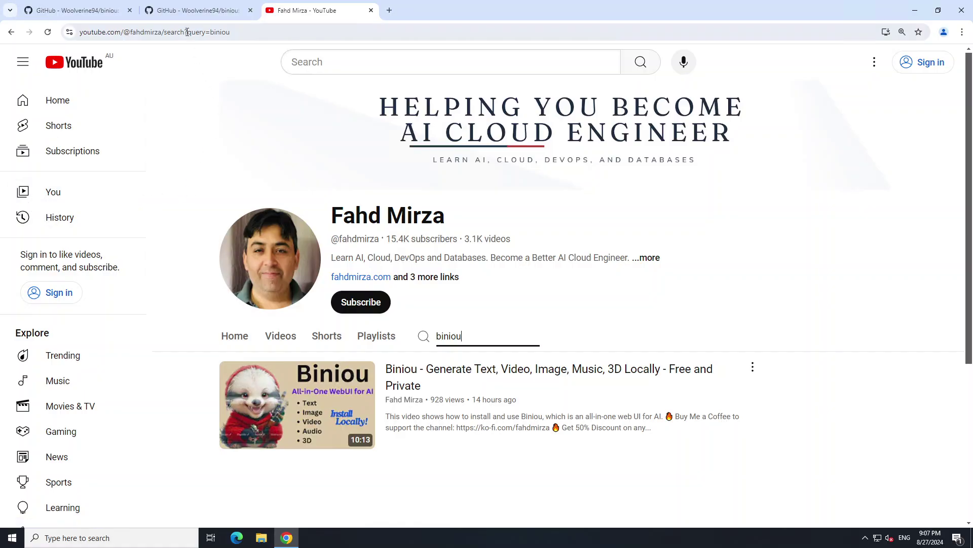
left_click(55, 12)
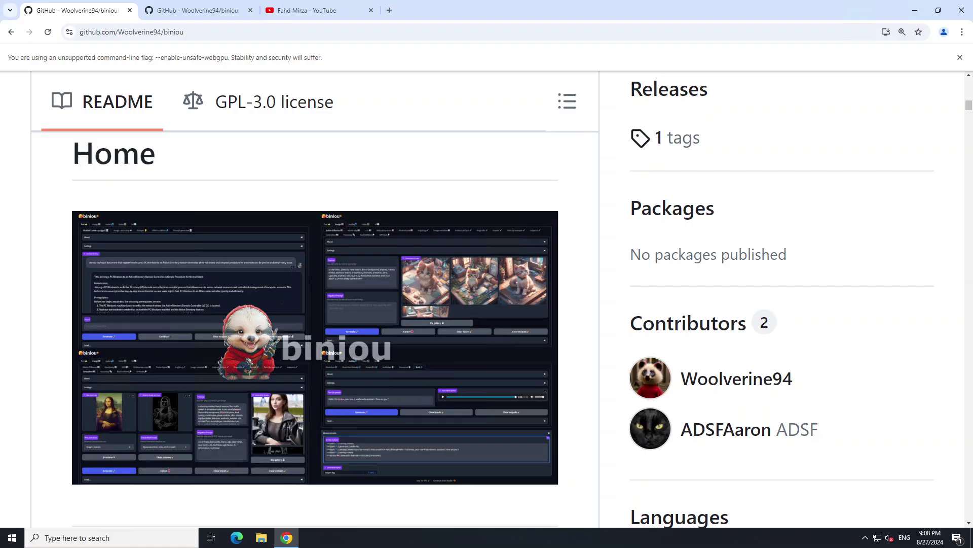
left_click(309, 10)
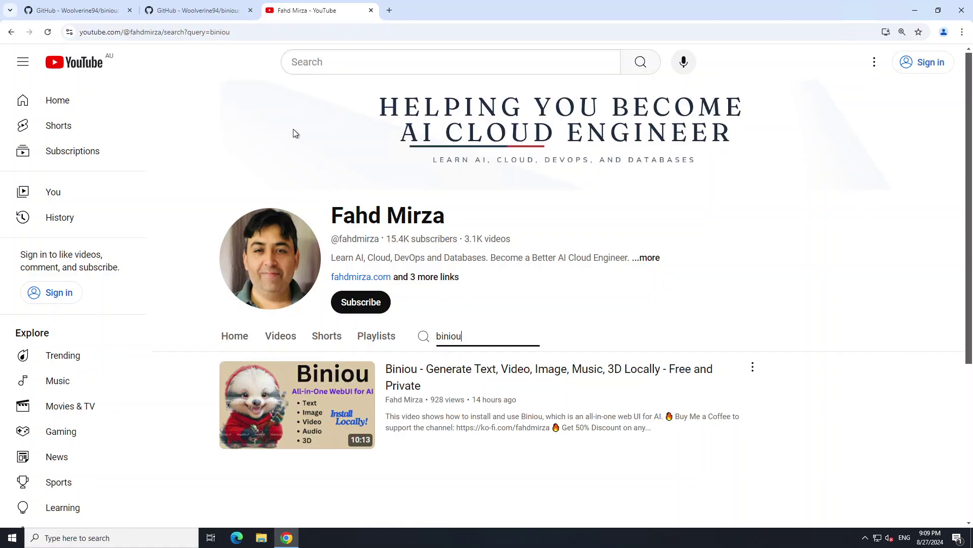
left_click(93, 16)
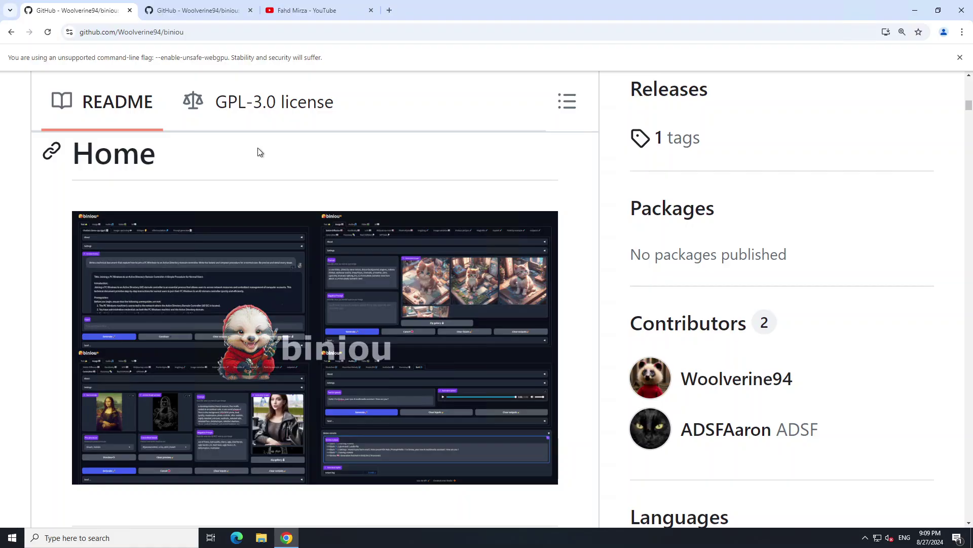
left_click(206, 10)
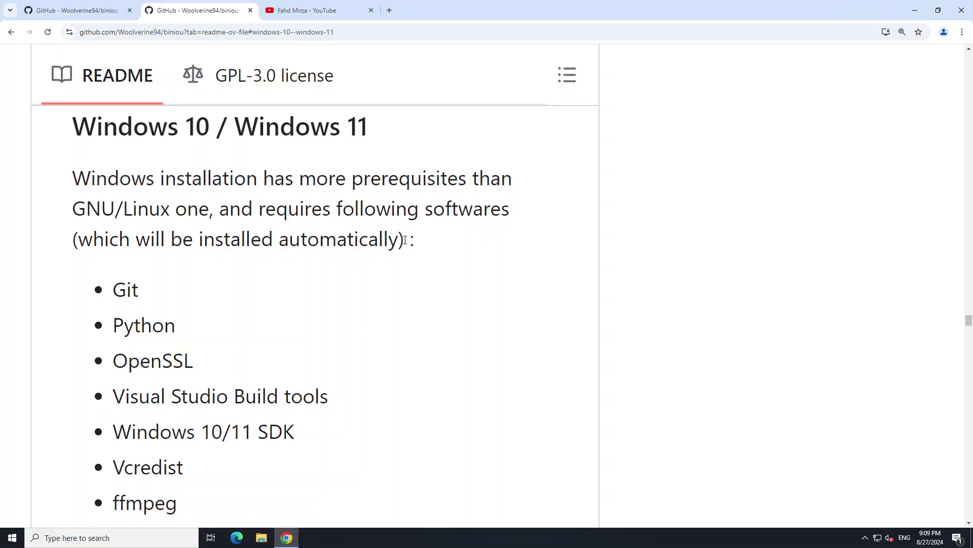
Scroll to the README's backup warning, and highlight and clear that sentence twice.
scroll(405, 240, "down", 1)
scroll(193, 284, "down", 2)
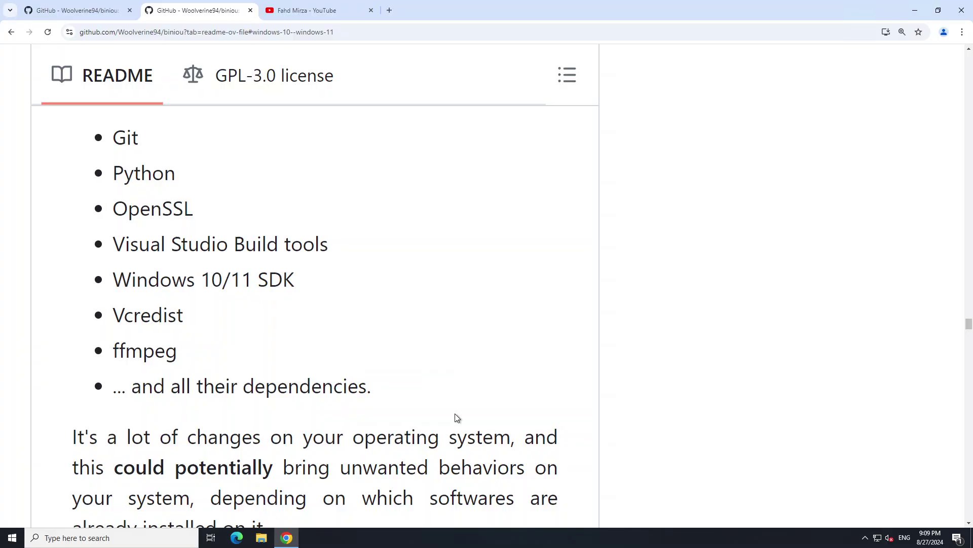
scroll(455, 406, "down", 4)
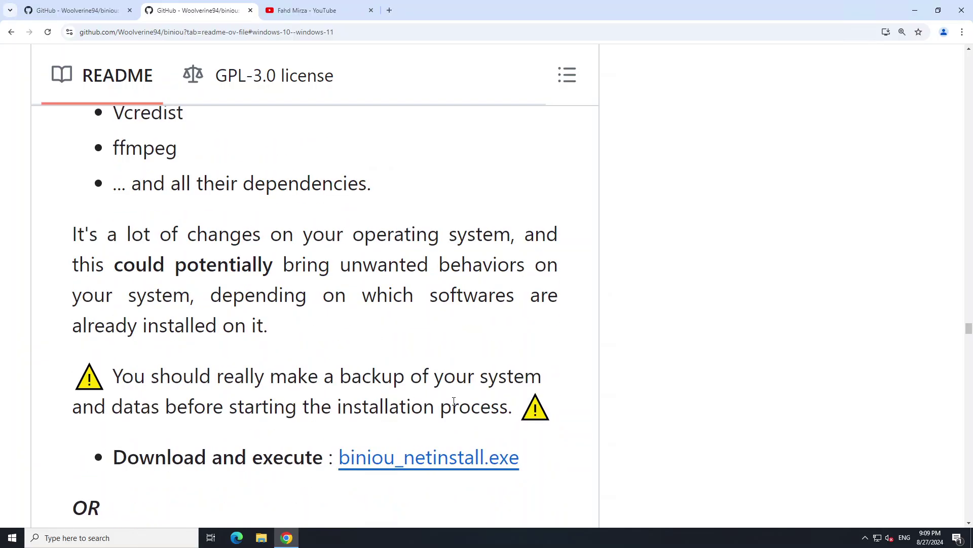
left_click_drag(114, 375, 518, 413)
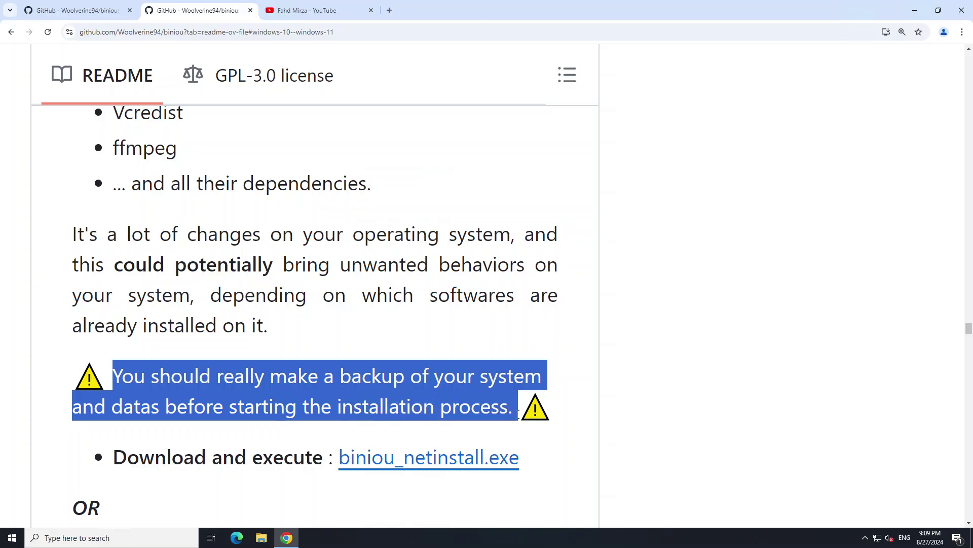
left_click(349, 396)
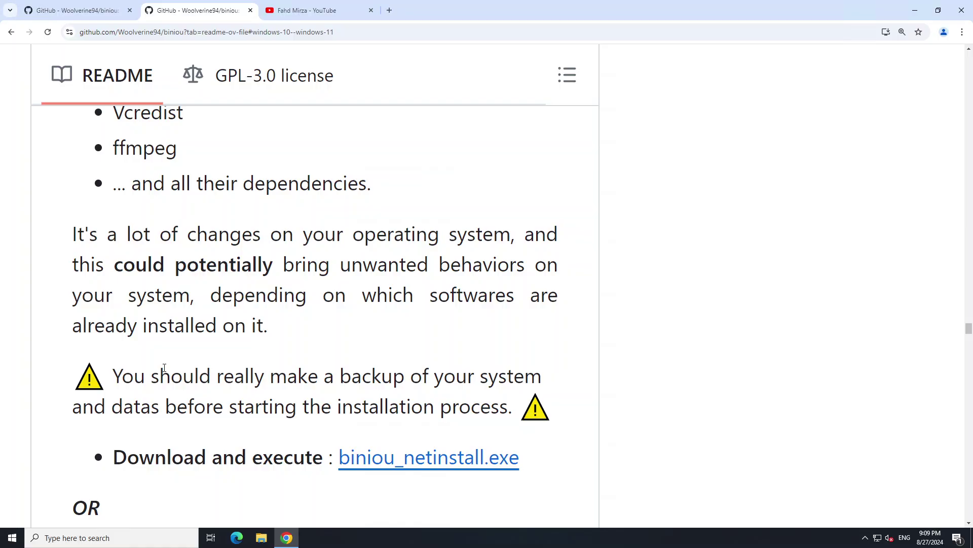
left_click_drag(116, 375, 516, 411)
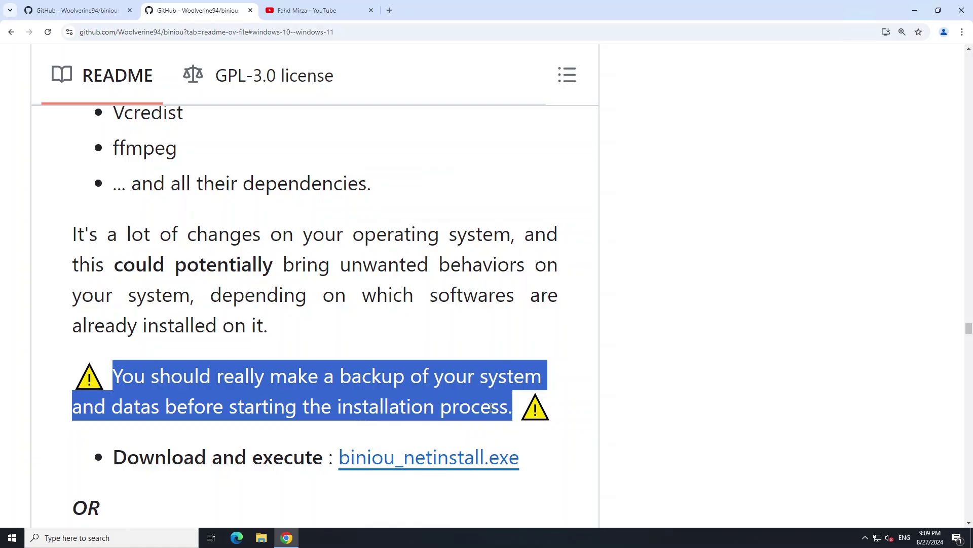
left_click(330, 343)
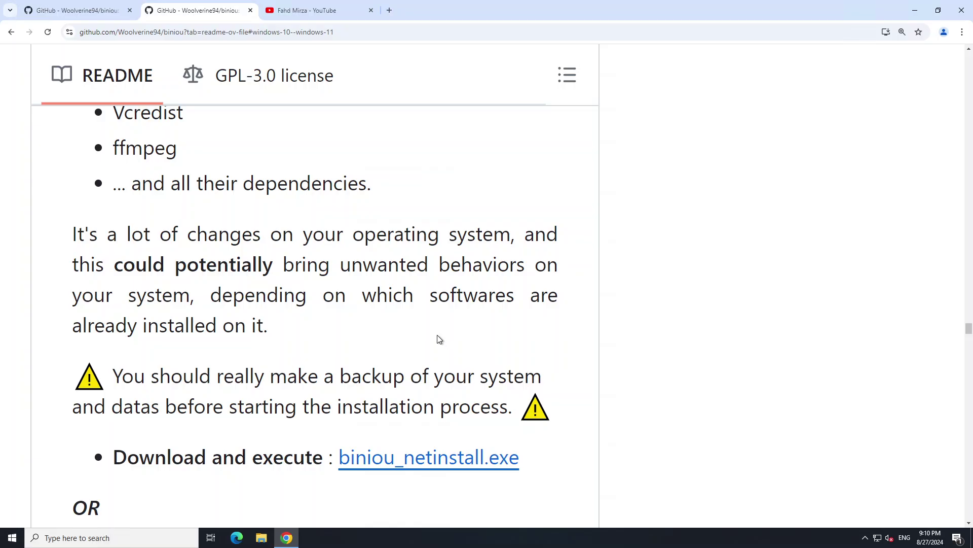
Scroll further to the biniou_netinstall.exe and install_win.cmd download links.
scroll(441, 334, "down", 2)
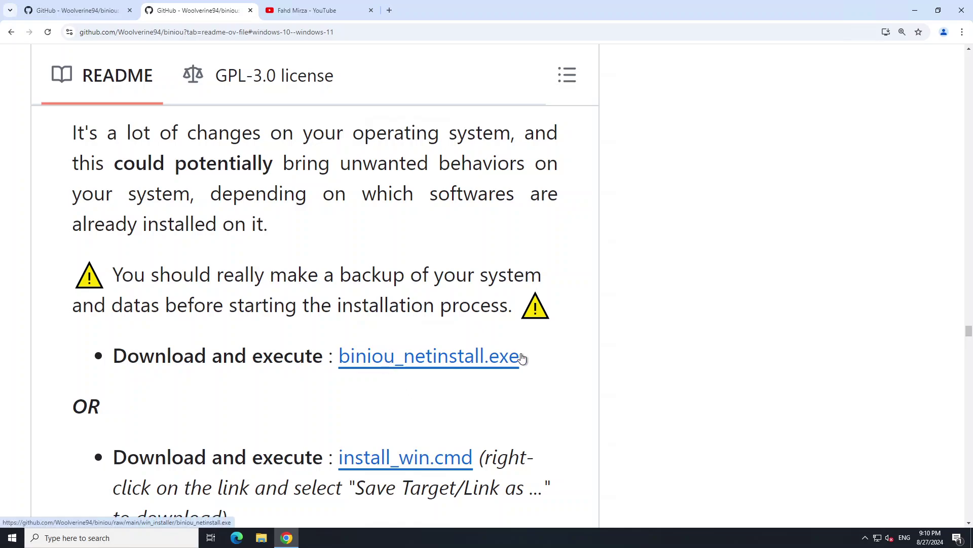
scroll(593, 358, "down", 1)
scroll(593, 358, "down", 1)
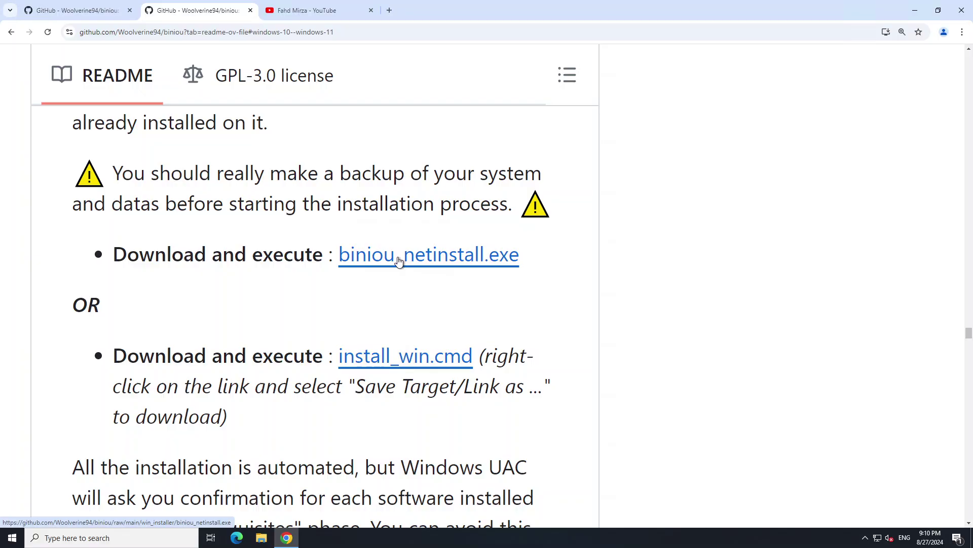
Save biniou_netinstall.exe from its link into a bini folder on the Desktop.
right_click(383, 261)
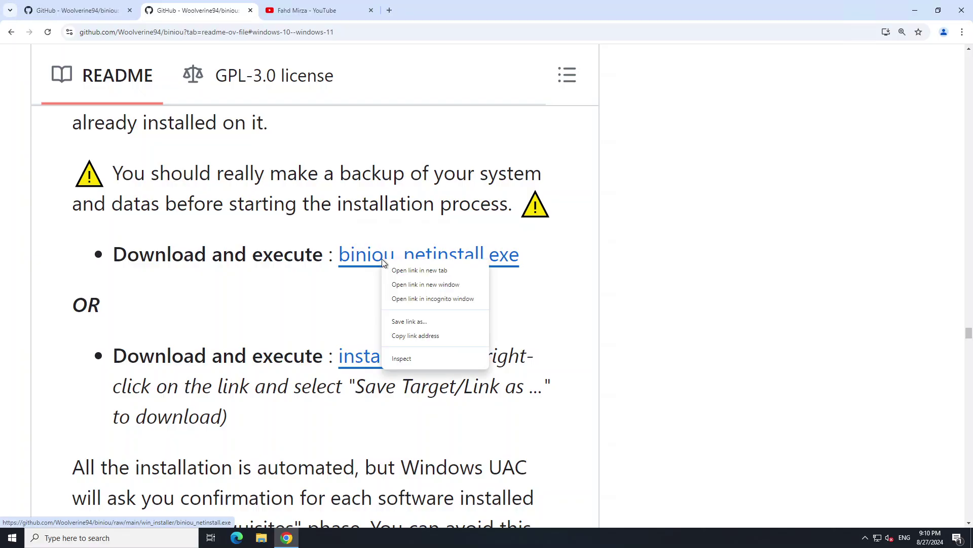
left_click(429, 320)
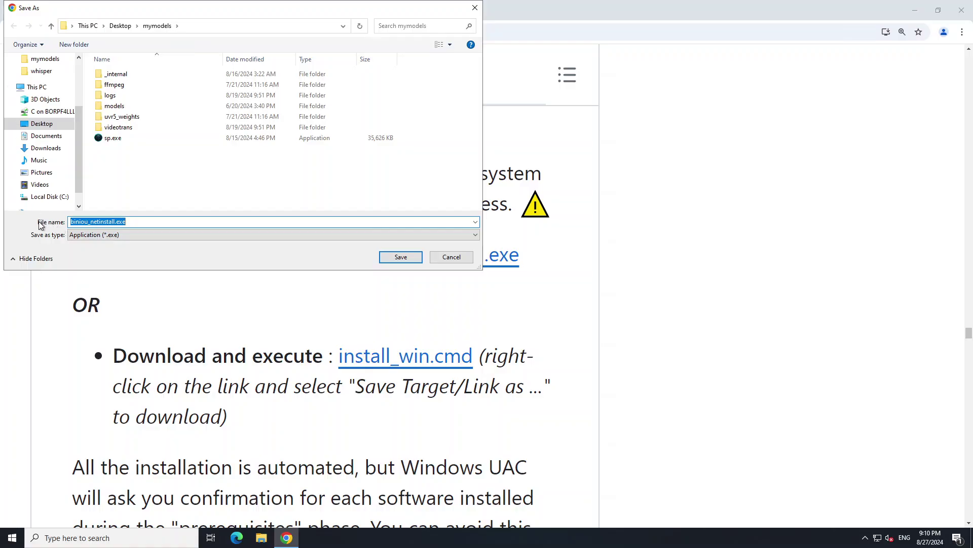
left_click_drag(83, 160, 31, 159)
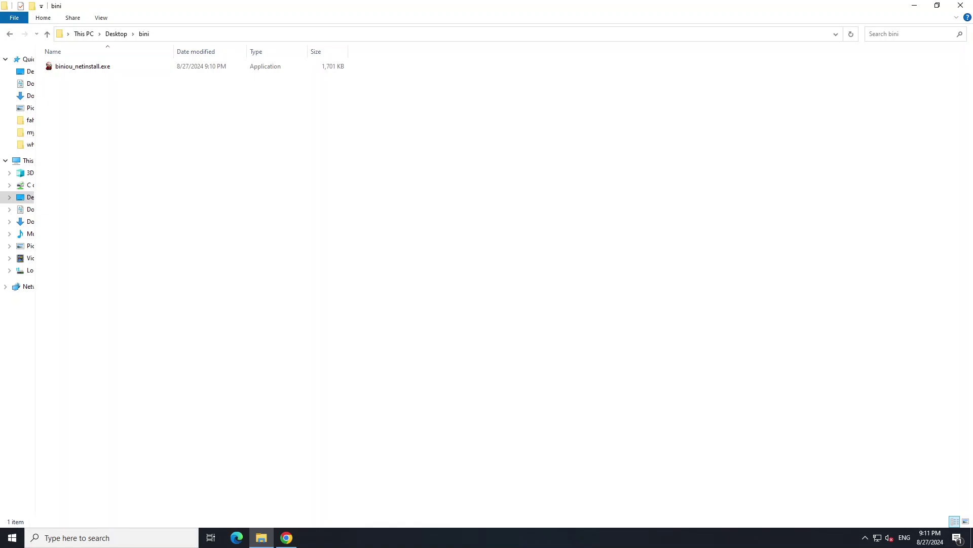
Run biniou_netinstall.exe as administrator, allowing it past the unrecognized-app warning.
right_click(89, 67)
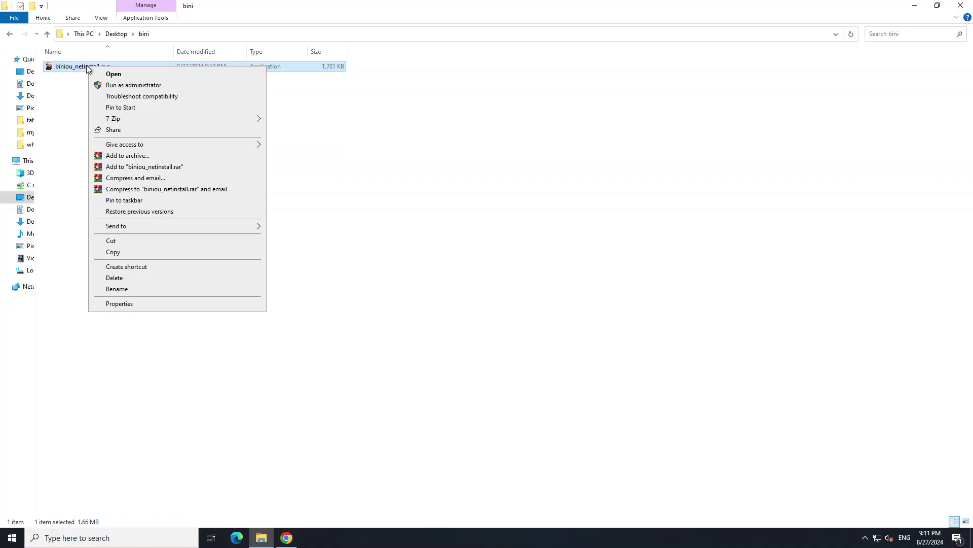
left_click(135, 85)
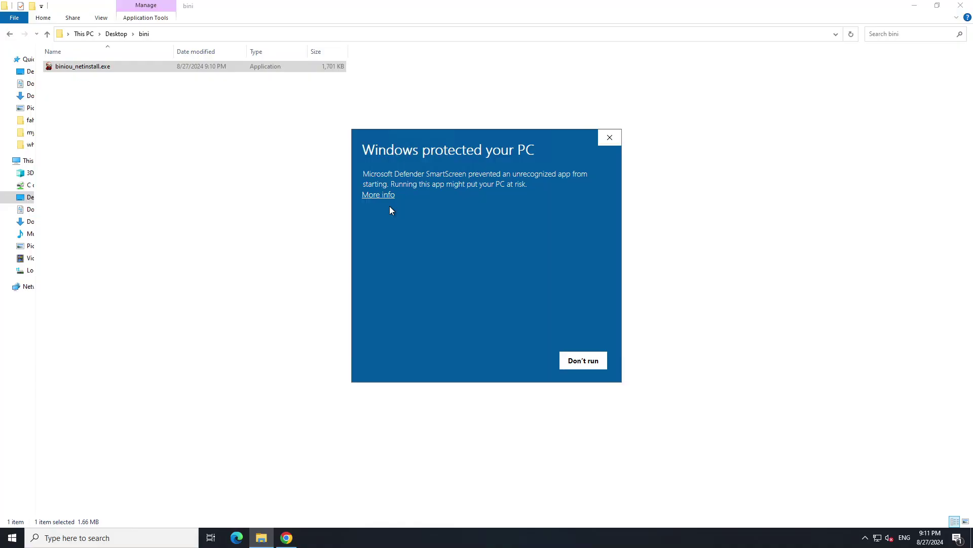
left_click(386, 195)
left_click(498, 361)
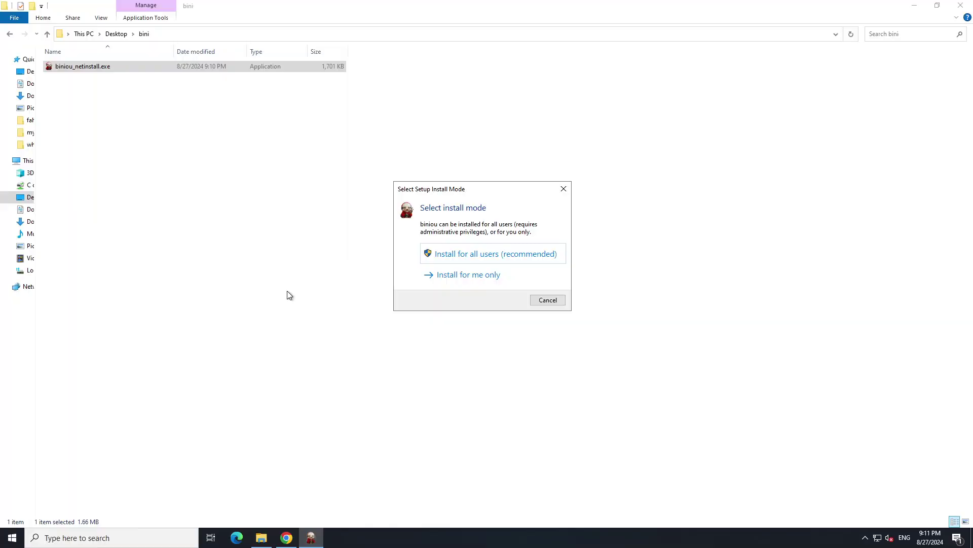
Install for all users in English, accept the GPL licence, and advance to Ready to Install.
left_click(452, 255)
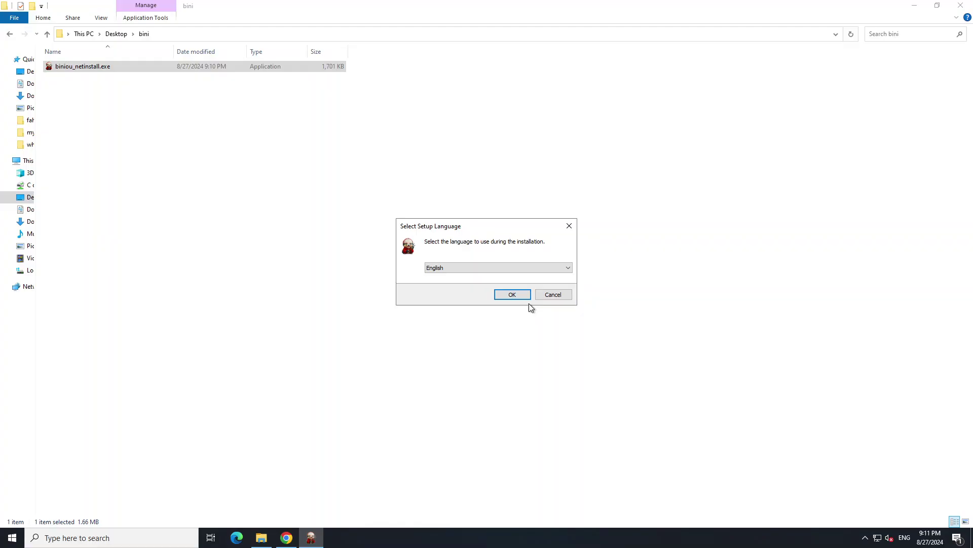
left_click(506, 294)
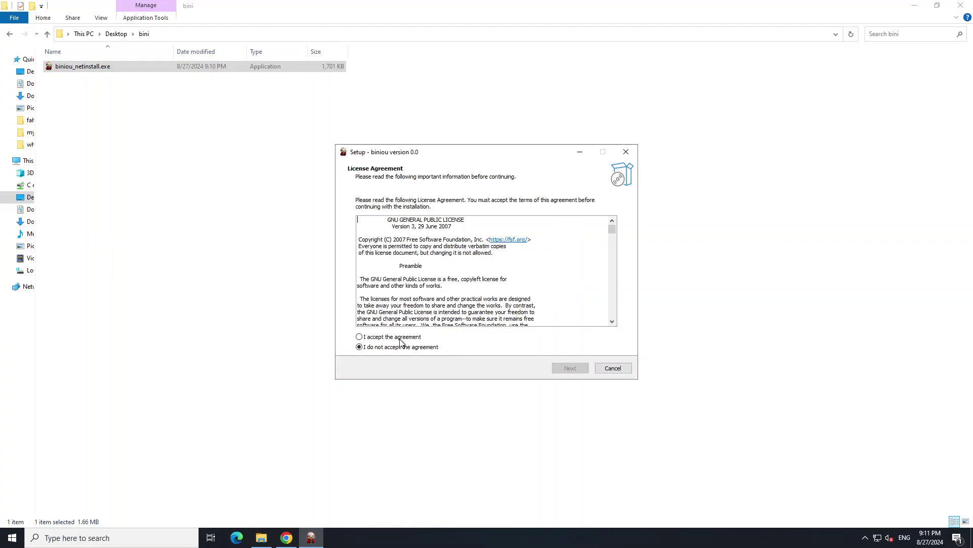
left_click(395, 338)
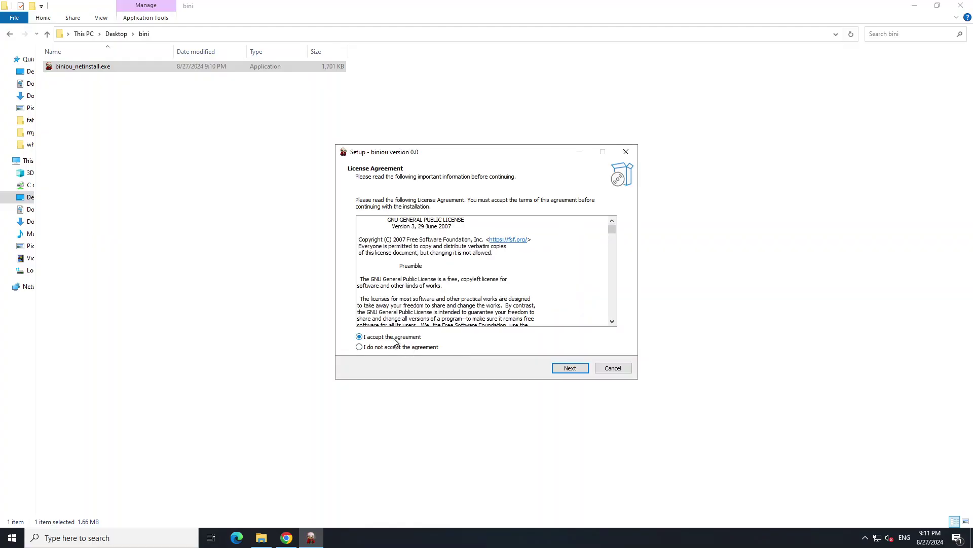
left_click(568, 369)
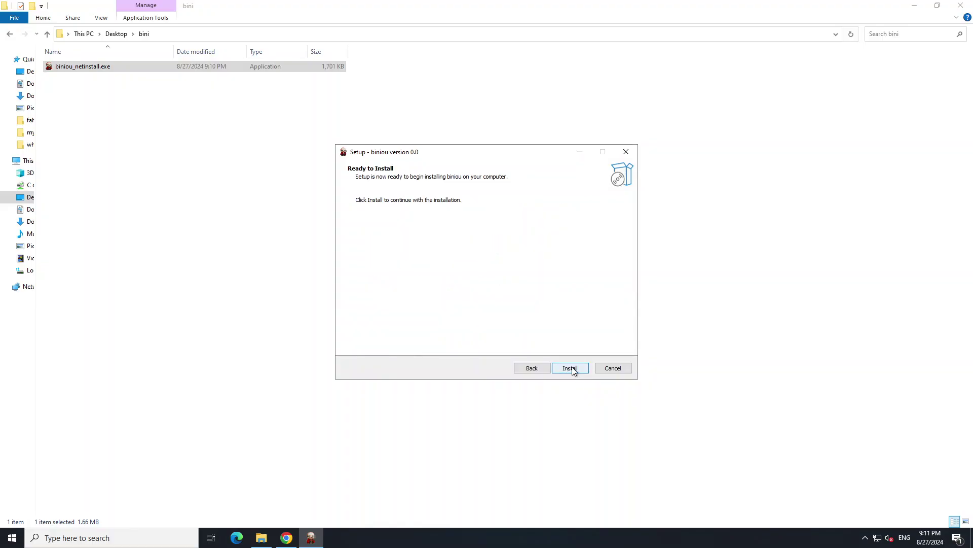
Start the installation and let the console install all packages until 'Installation finished'.
left_click(570, 368)
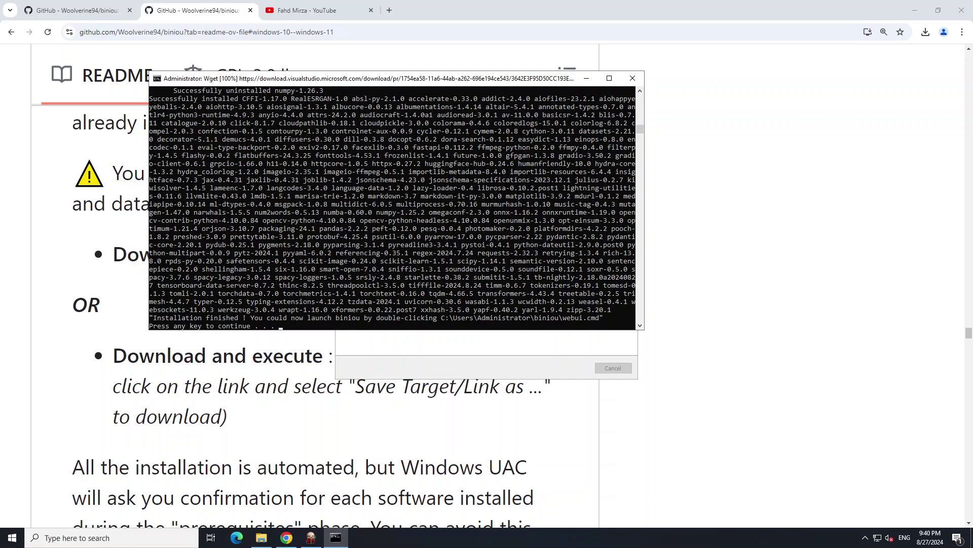
key("Return")
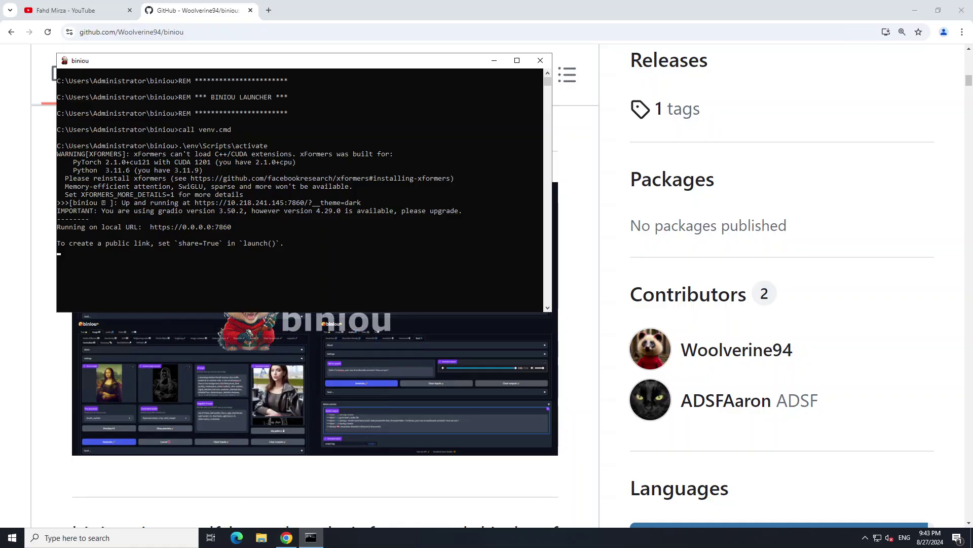
left_click(269, 10)
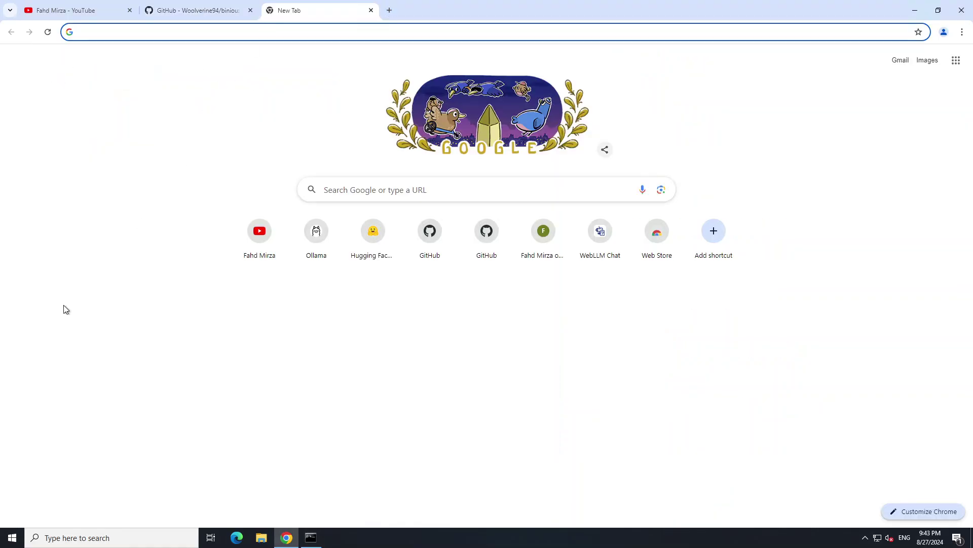
type("https://localhost:7860")
key("Return")
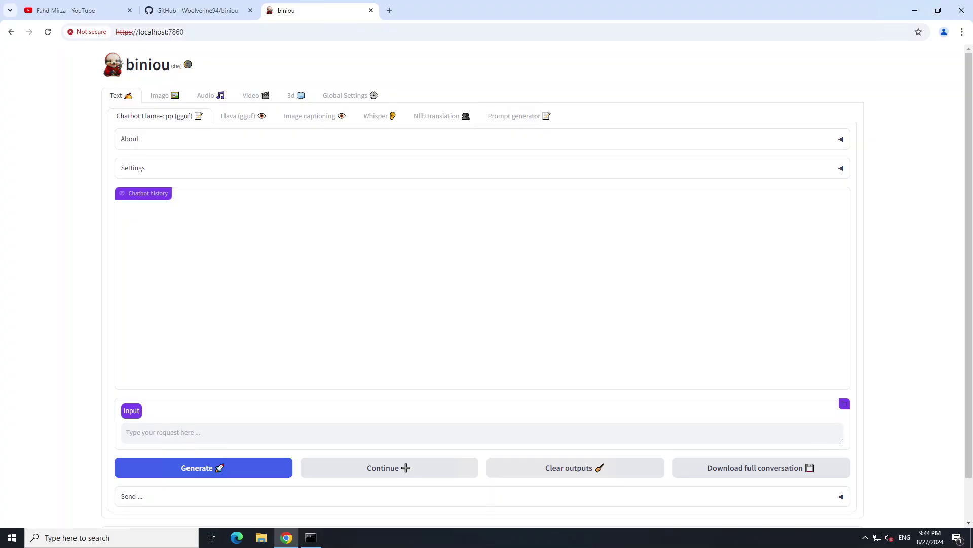
key("F5")
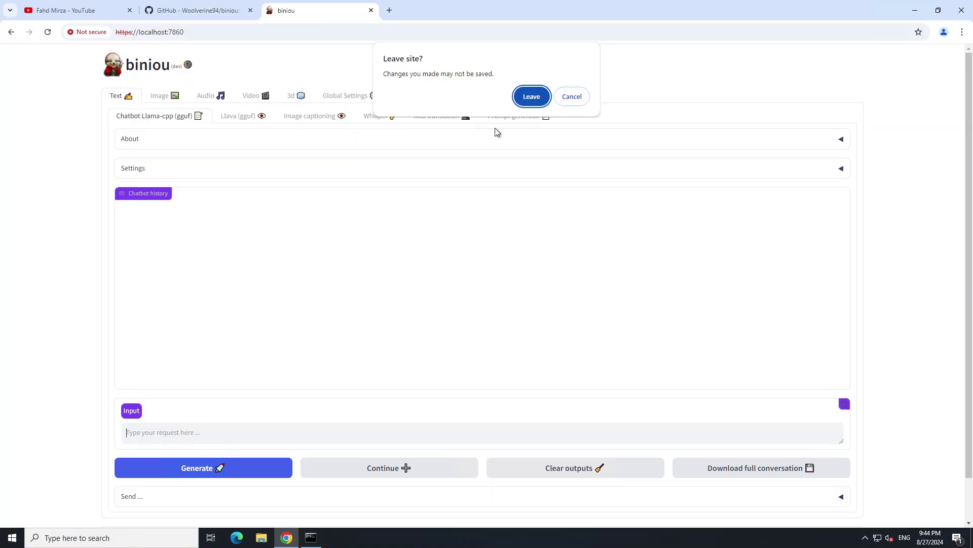
left_click(574, 97)
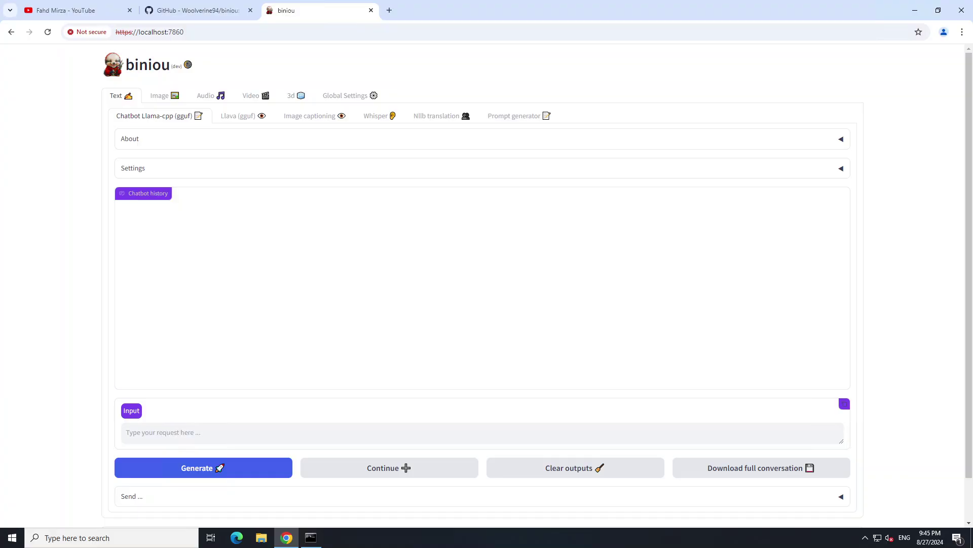
Pick the bartowski/Llama-3.1-Storm-8B-GGUF chatbot model, ask 'what is happiness', then go to Image.
left_click(142, 172)
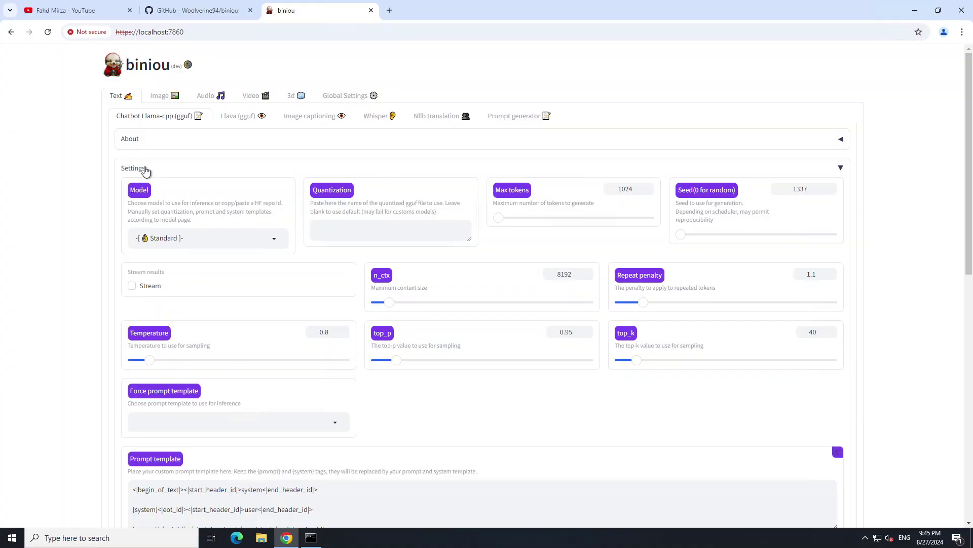
left_click(236, 240)
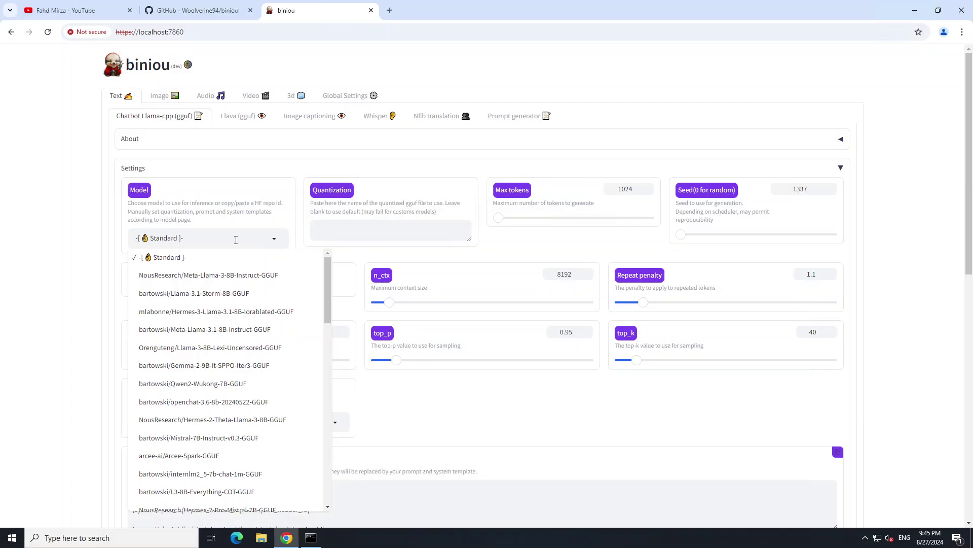
left_click(183, 296)
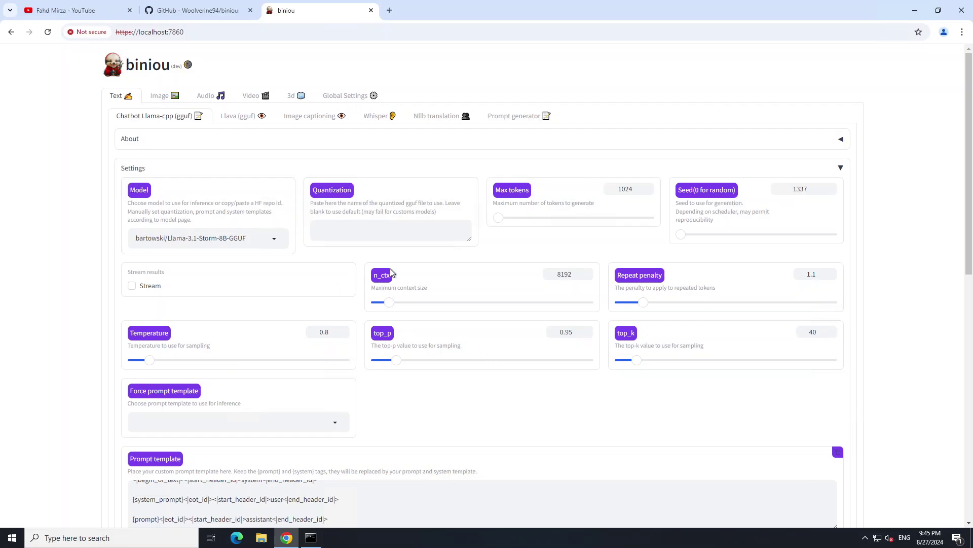
left_click(164, 168)
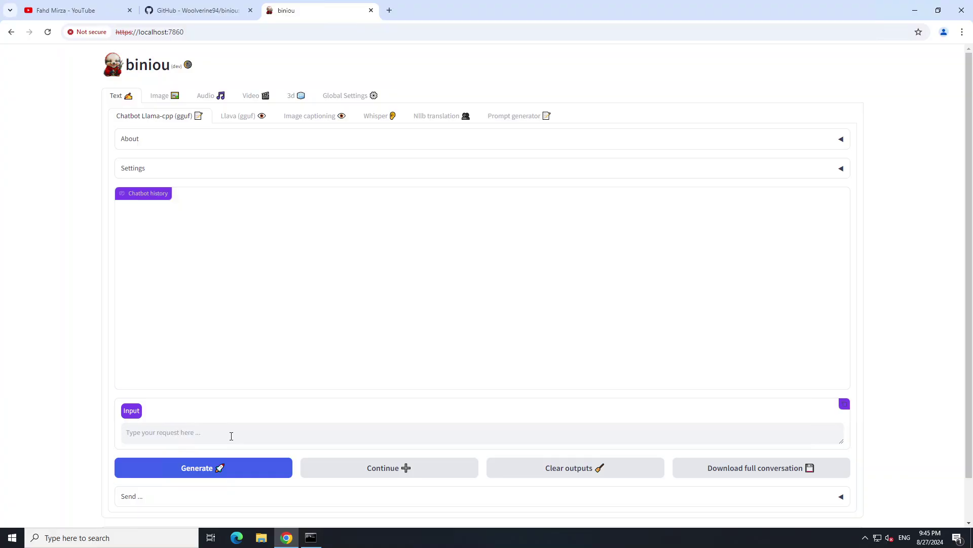
type("what is happiness")
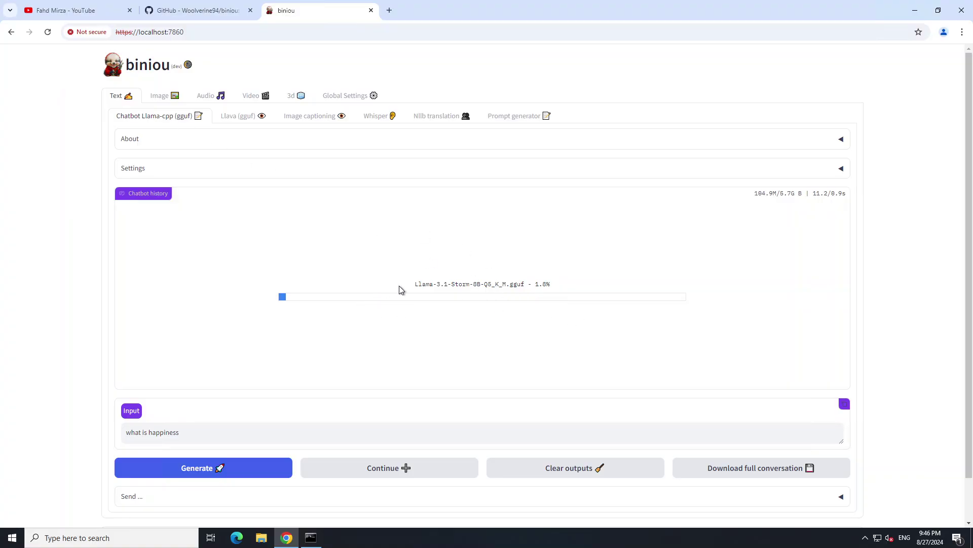
left_click(155, 100)
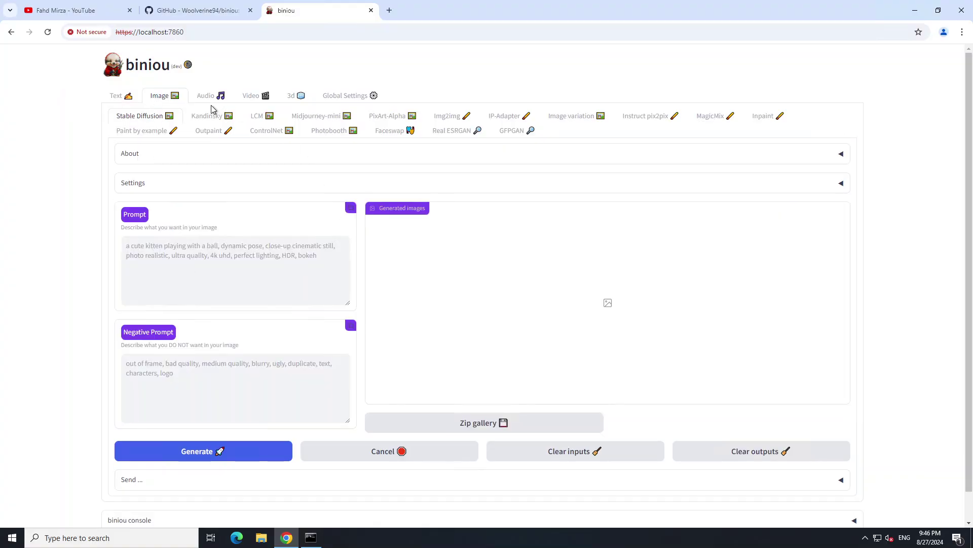
Expand the Image settings and view the image model list without changing it.
left_click(197, 187)
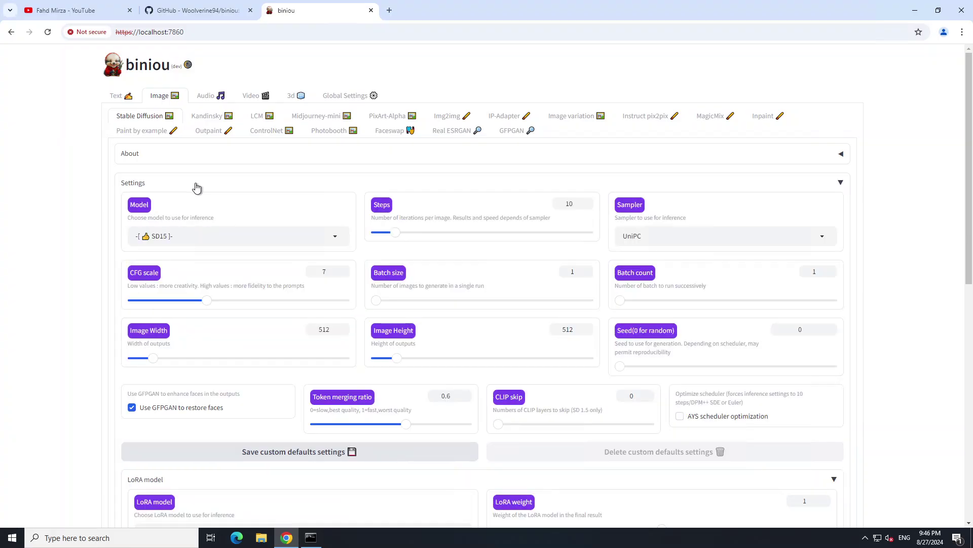
left_click(196, 236)
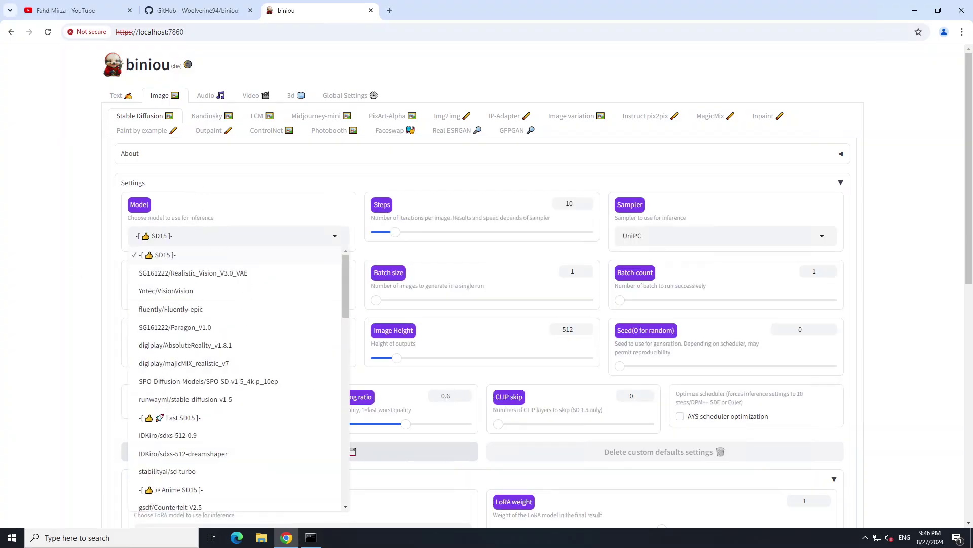
left_click(74, 240)
left_click(210, 191)
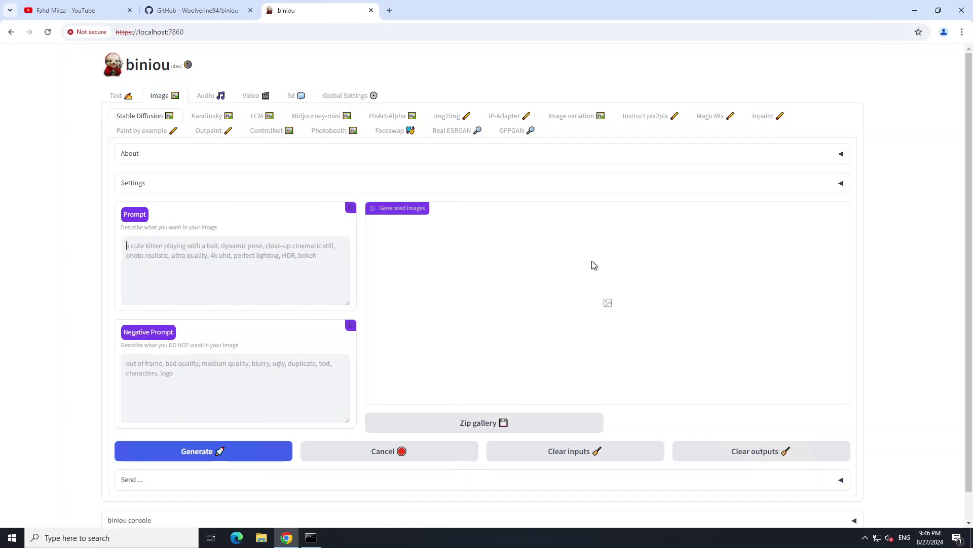
Browse the Audio, Video, 3d and Global Settings sections, GGUF downloader, and biniou console.
left_click(206, 97)
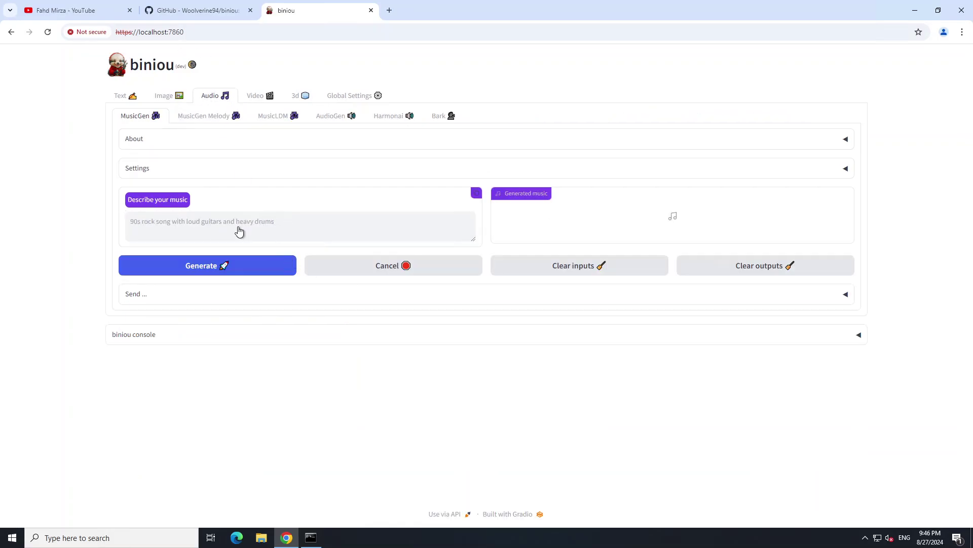
left_click(255, 99)
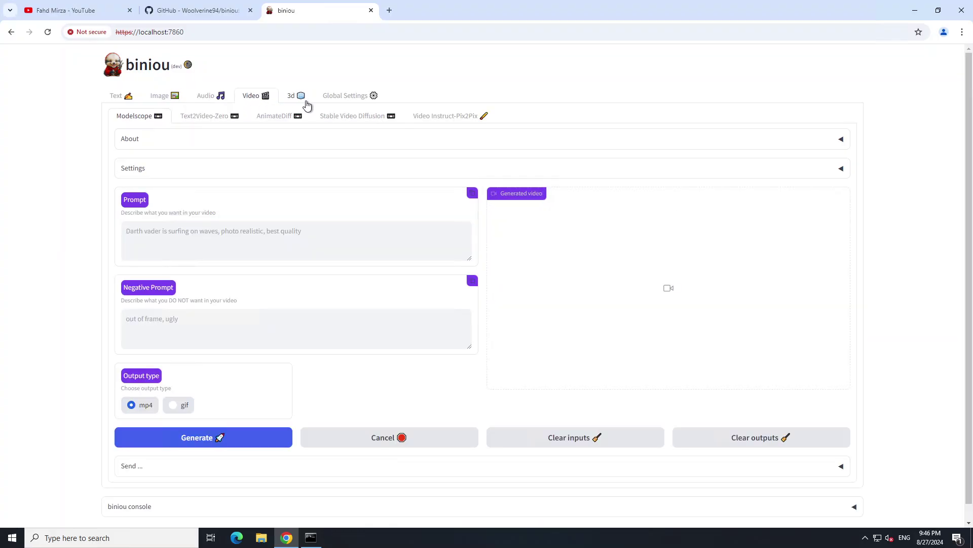
left_click(292, 100)
left_click(337, 101)
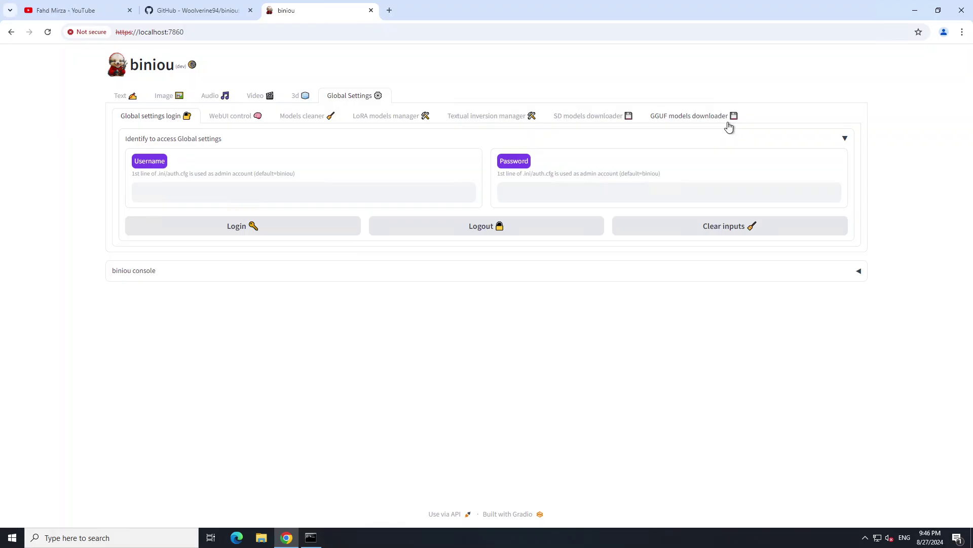
left_click(703, 121)
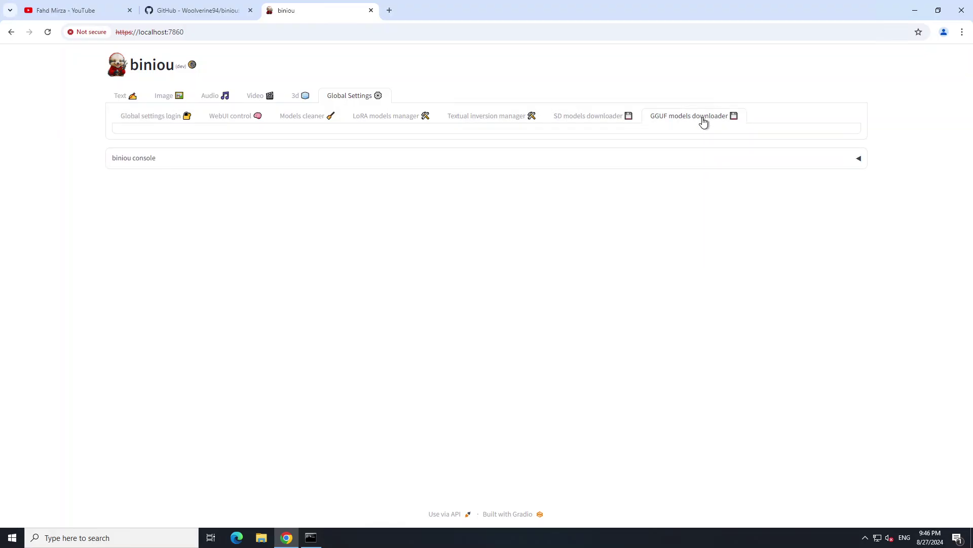
left_click(171, 162)
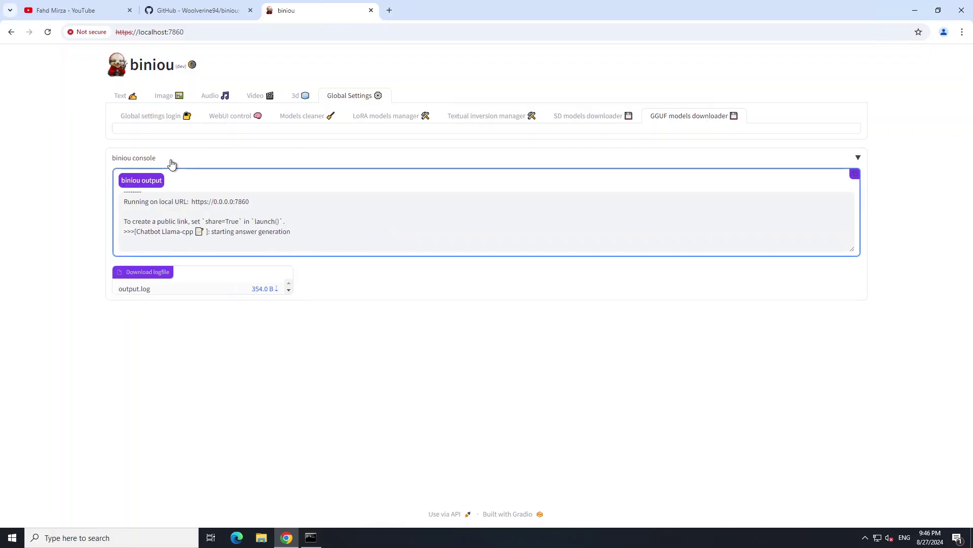
Return to the Text chatbot page, where the Llama-3.1-Storm model is downloading.
left_click(124, 101)
right_click(123, 101)
left_click(24, 168)
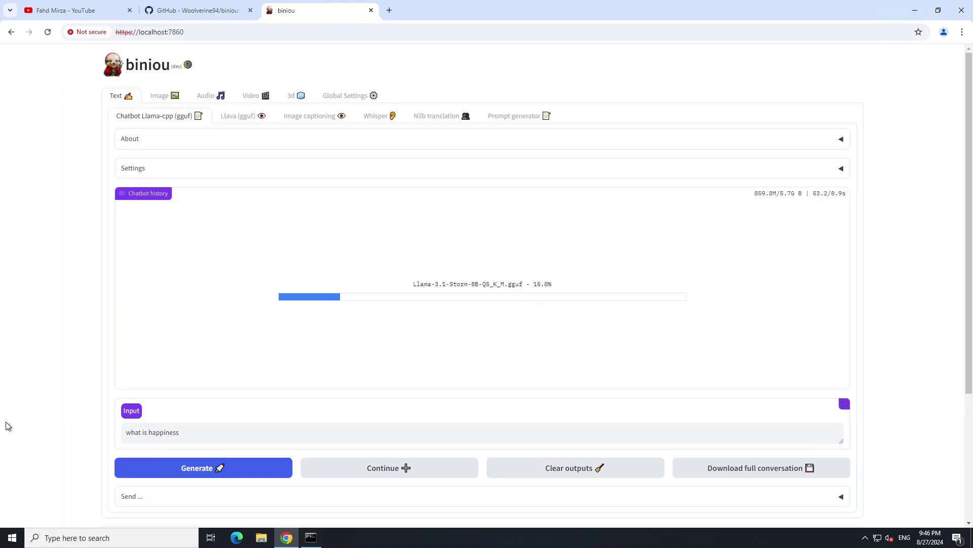
Switch to the YouTube tab showing the channel's biniou search results.
left_click(76, 10)
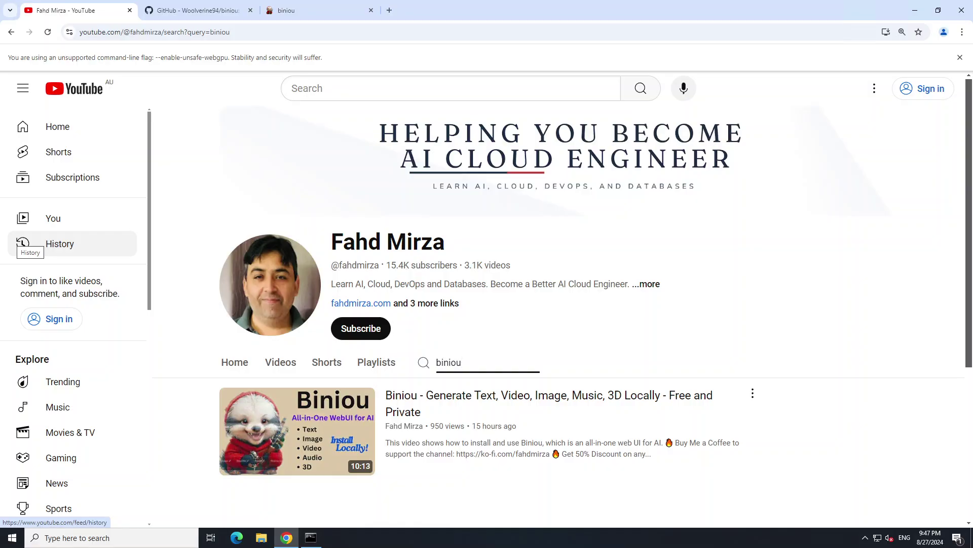
Jump back to the biniou tab with Ctrl+3 to see the chatbot's full happiness answer.
key("ctrl+3")
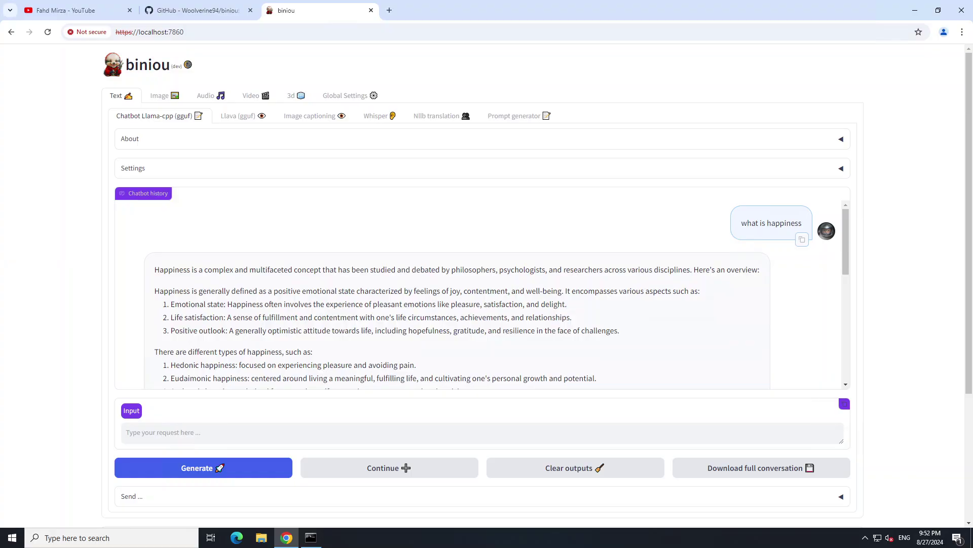
Finish reading the happiness answer, browse the Image, Audio and 3d sections, then return to YouTube's biniou results.
left_click_drag(845, 330, 848, 376)
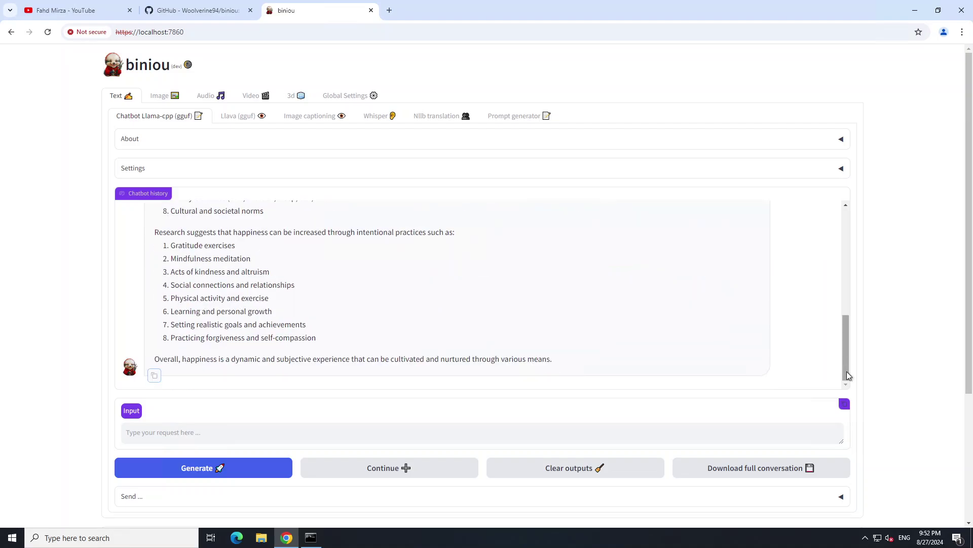
left_click(158, 99)
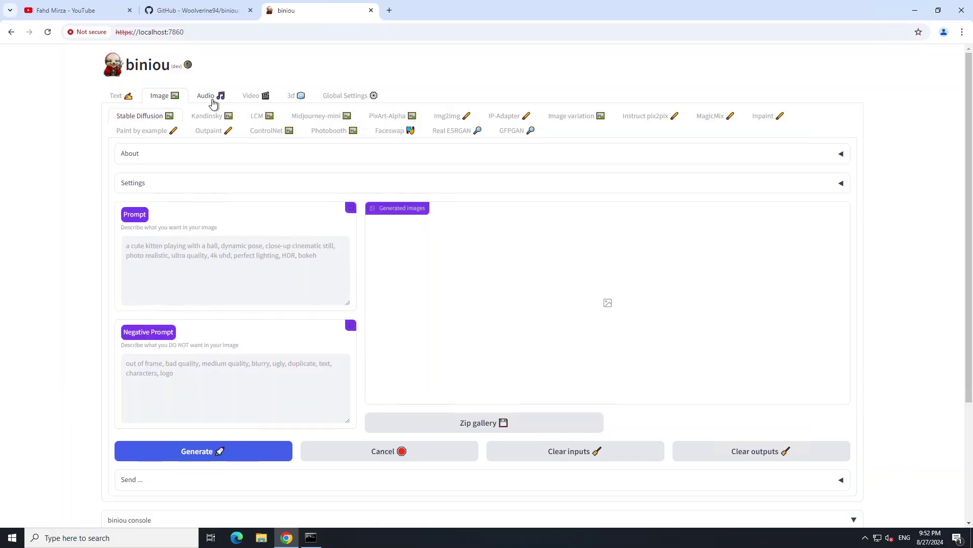
left_click(213, 101)
left_click(297, 100)
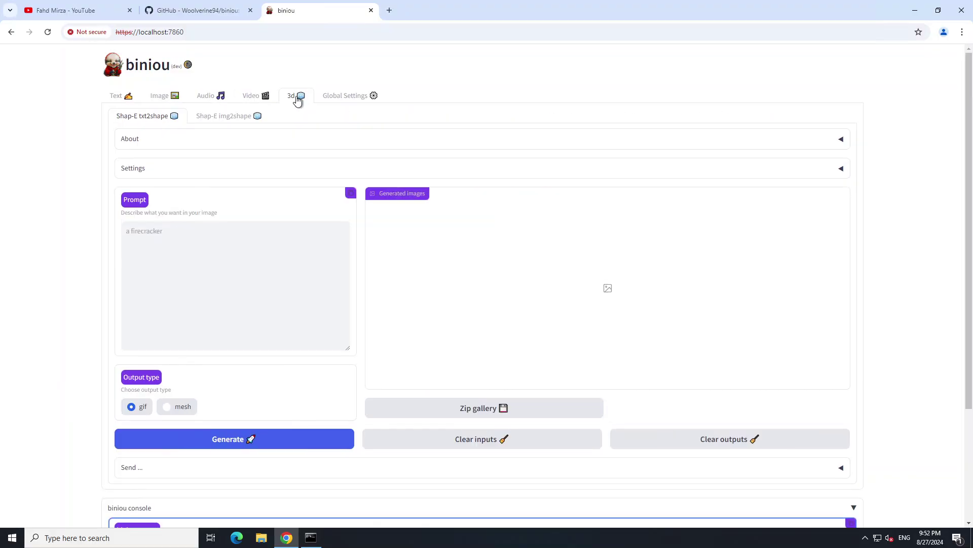
left_click(87, 15)
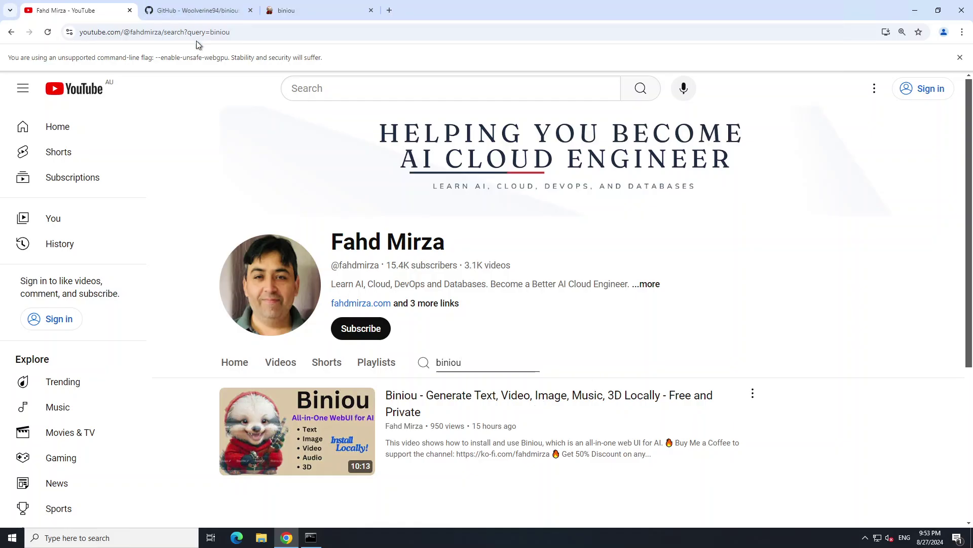
Show the biniou GitHub repository's README Home section with its preview screenshot.
left_click(195, 10)
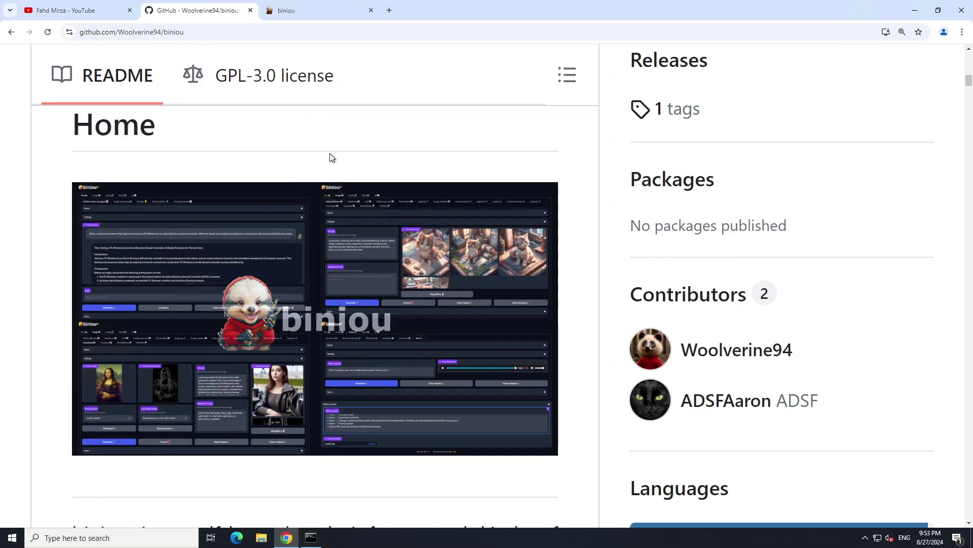